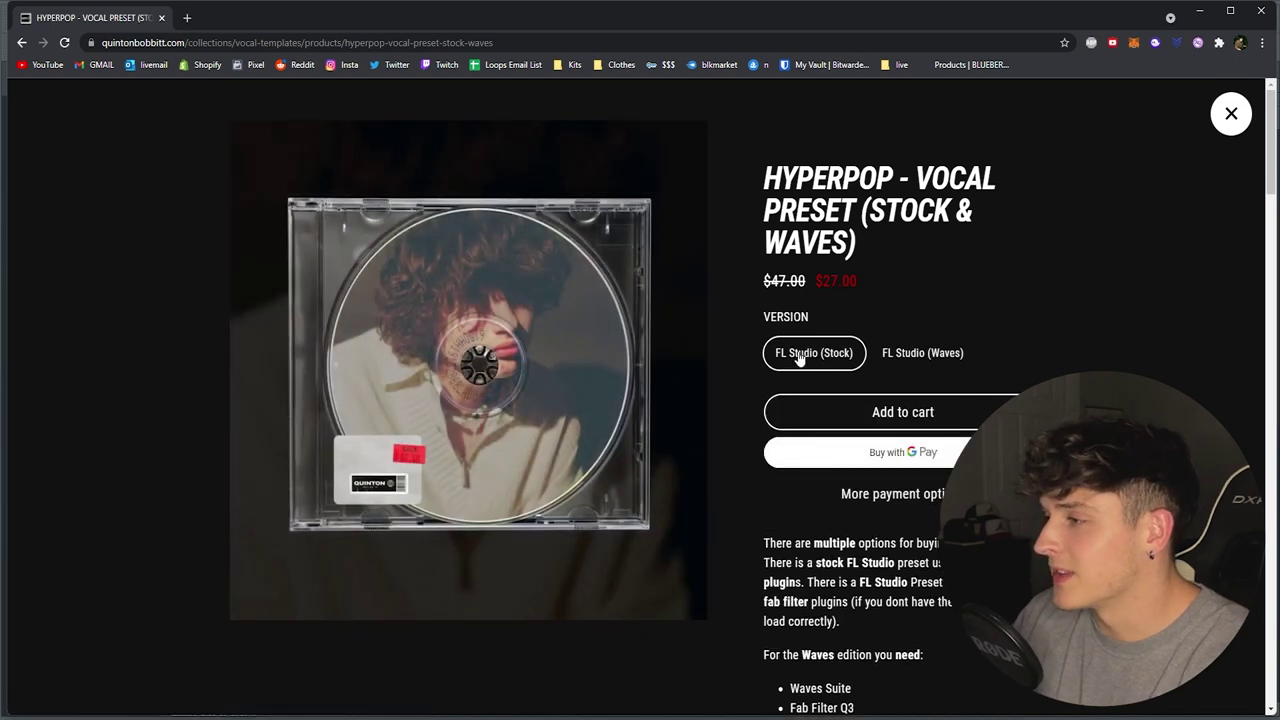
Select the FL Studio (Waves) version of the Hyperpop vocal preset and minimize the browser to reach the desktop
{"action": "left_click", "coordinate": [923, 357]}
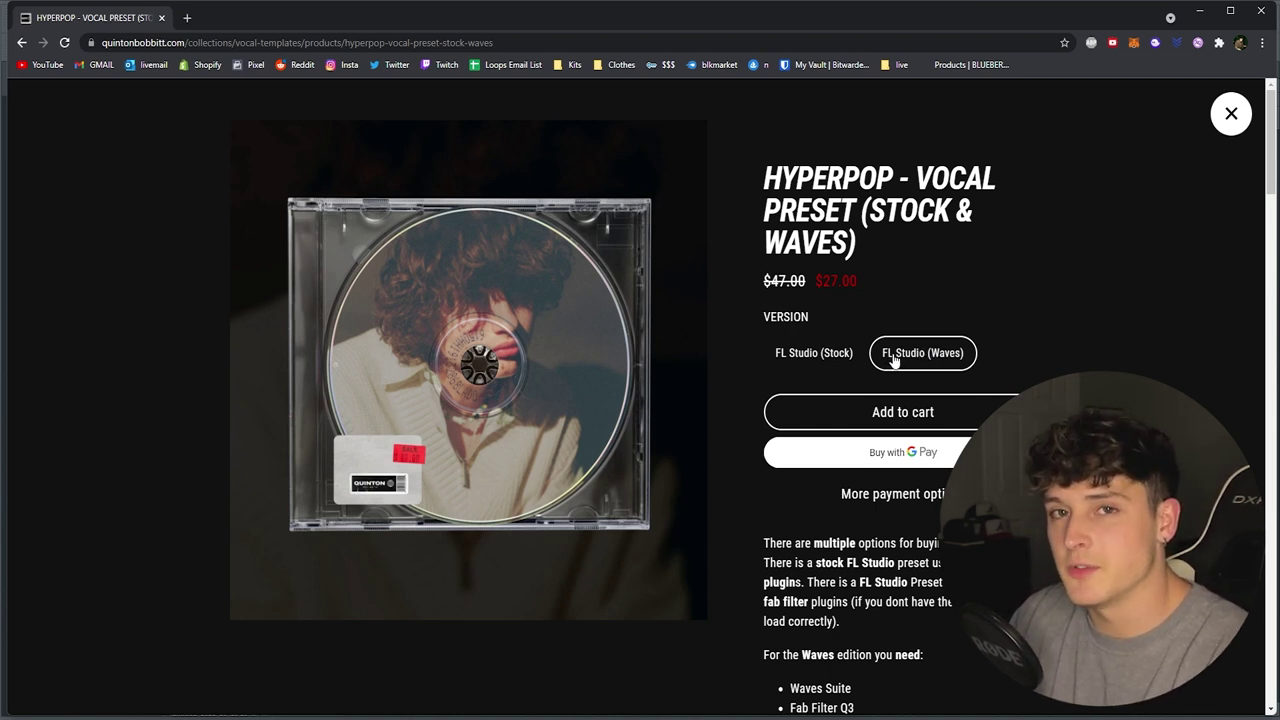
{"action": "left_click", "coordinate": [1230, 112]}
{"action": "left_click", "coordinate": [1199, 12]}
Examine the Hyperpop stock and vocal (WAVES) zip archives and the Glaive - Hyperpop folder on the desktop
{"action": "left_click_drag", "start_coordinate": [643, 318], "coordinate": [590, 225]}
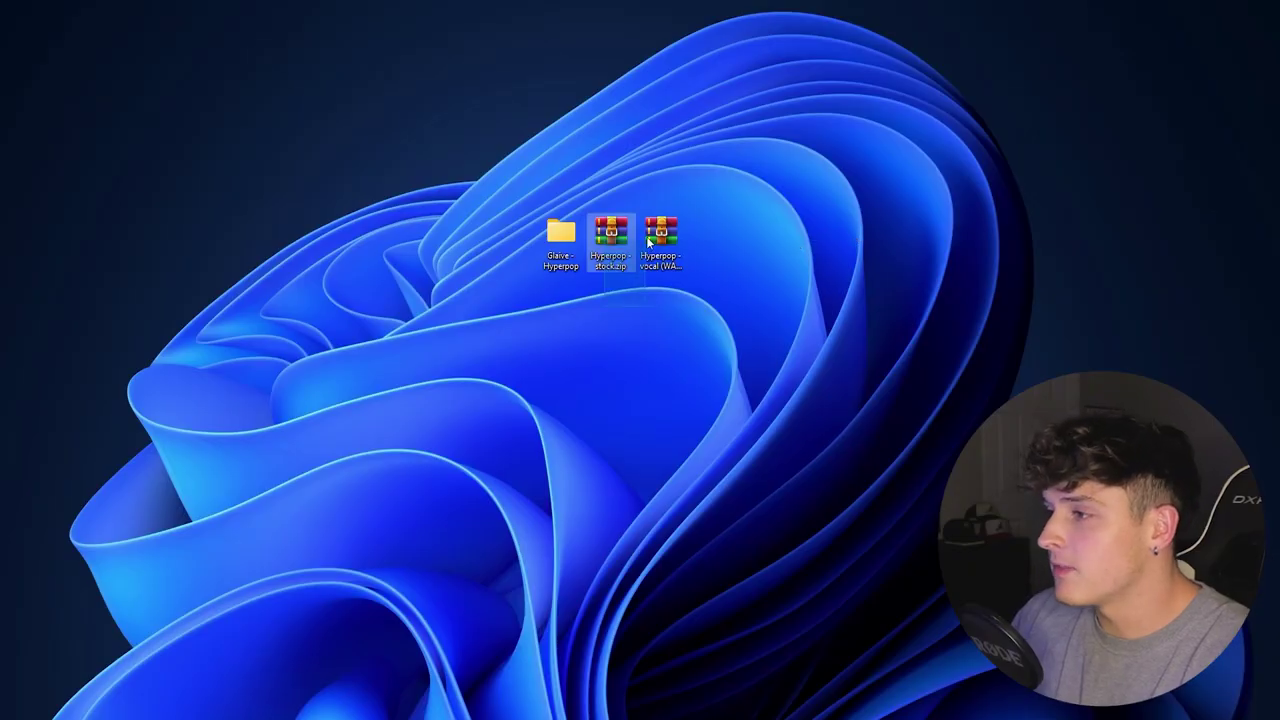
{"action": "left_click", "coordinate": [630, 316]}
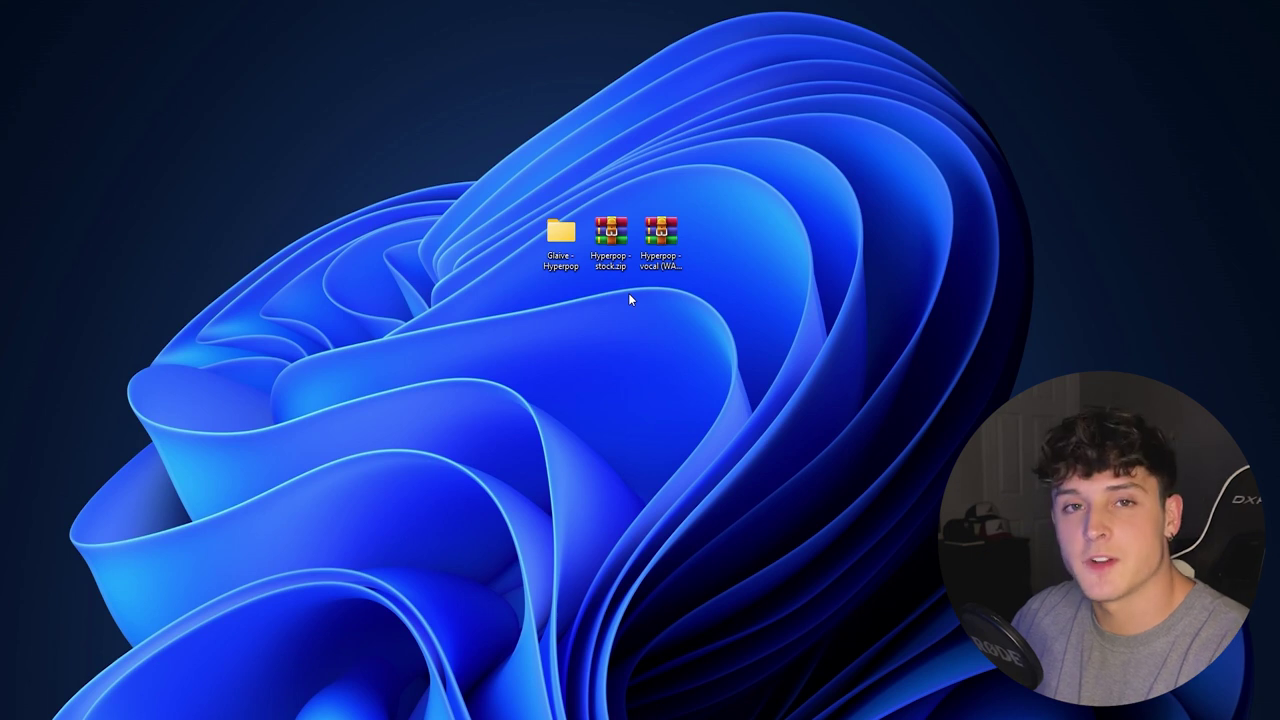
{"action": "left_click", "coordinate": [610, 237]}
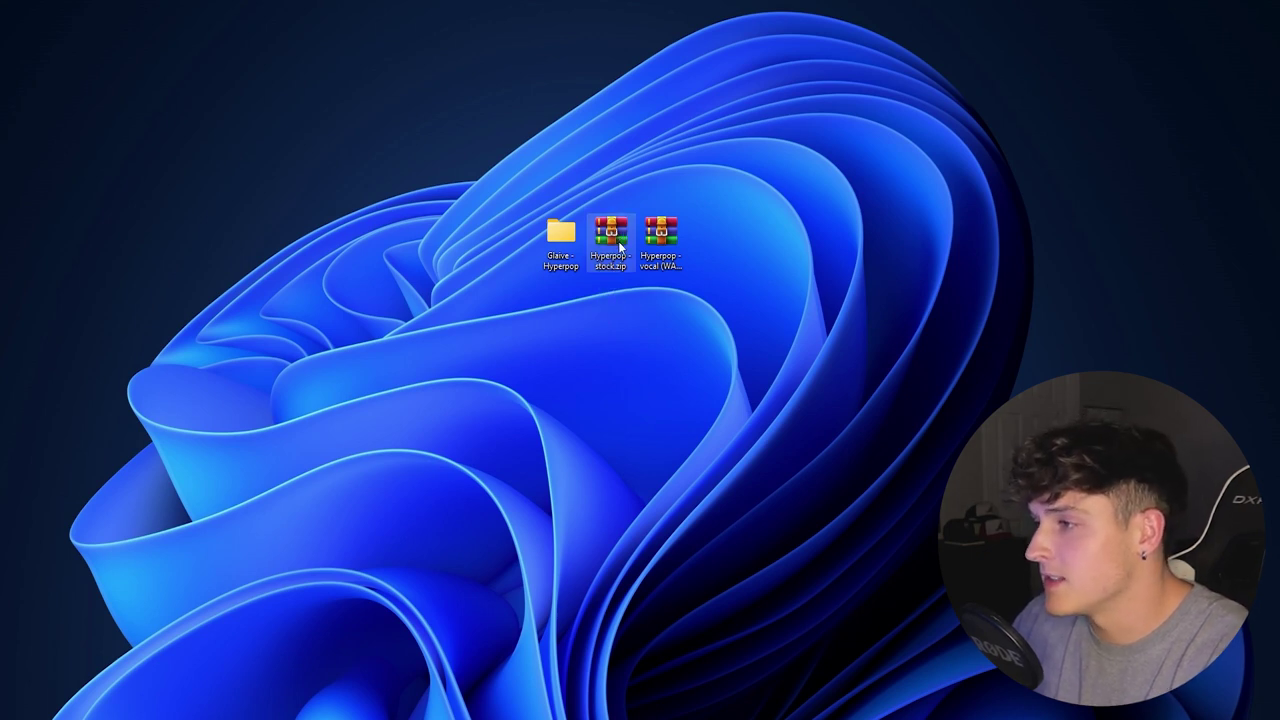
{"action": "left_click", "coordinate": [660, 240]}
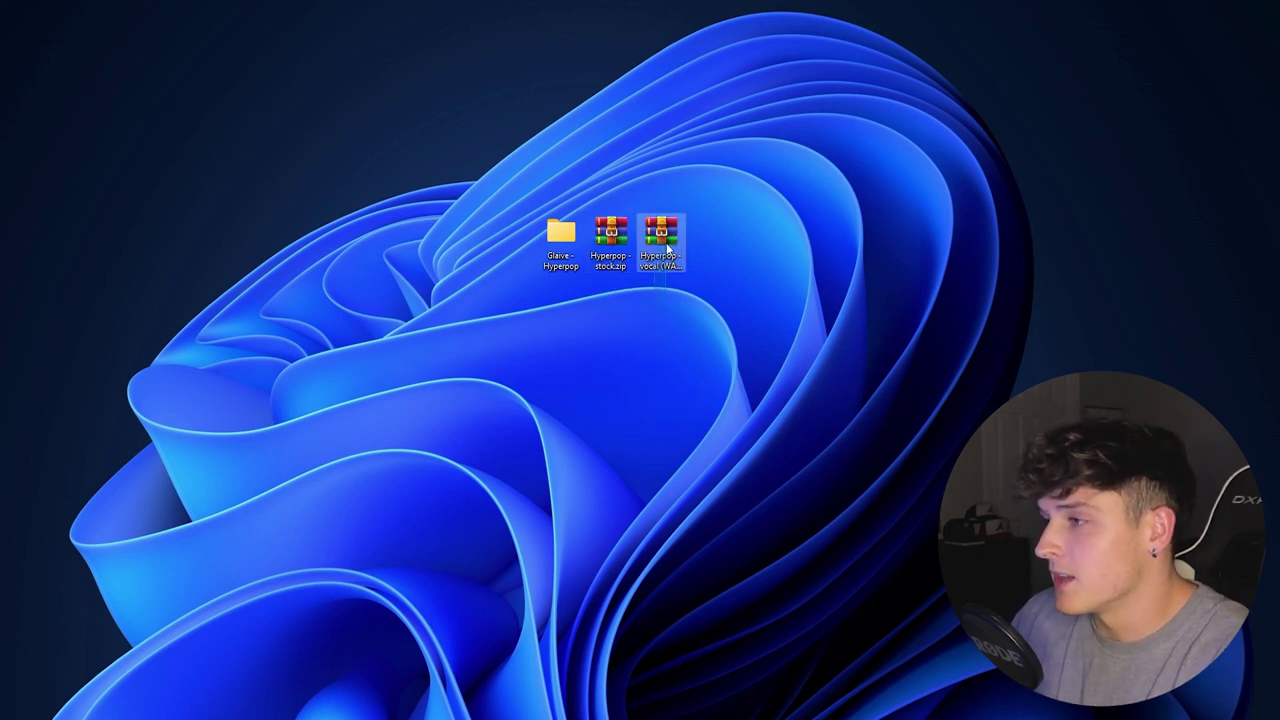
{"action": "double_click", "coordinate": [559, 235]}
{"action": "left_click", "coordinate": [676, 220]}
{"action": "left_click", "coordinate": [655, 242], "text": "shift"}
{"action": "left_click_drag", "start_coordinate": [688, 359], "coordinate": [693, 276]}
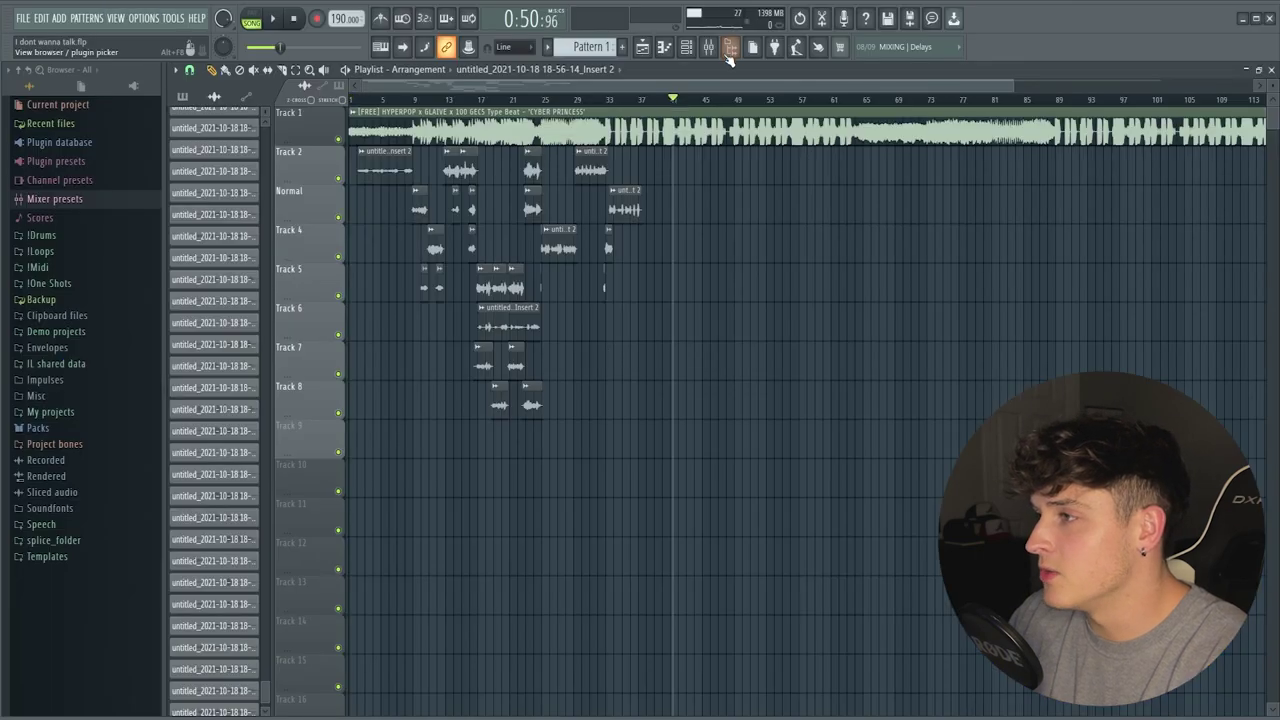
Load the Hyperpop - Lead.fst preset from the Glaive - Hyperpop folder onto mixer Insert 12 in FL Studio
{"action": "key", "text": "F9"}
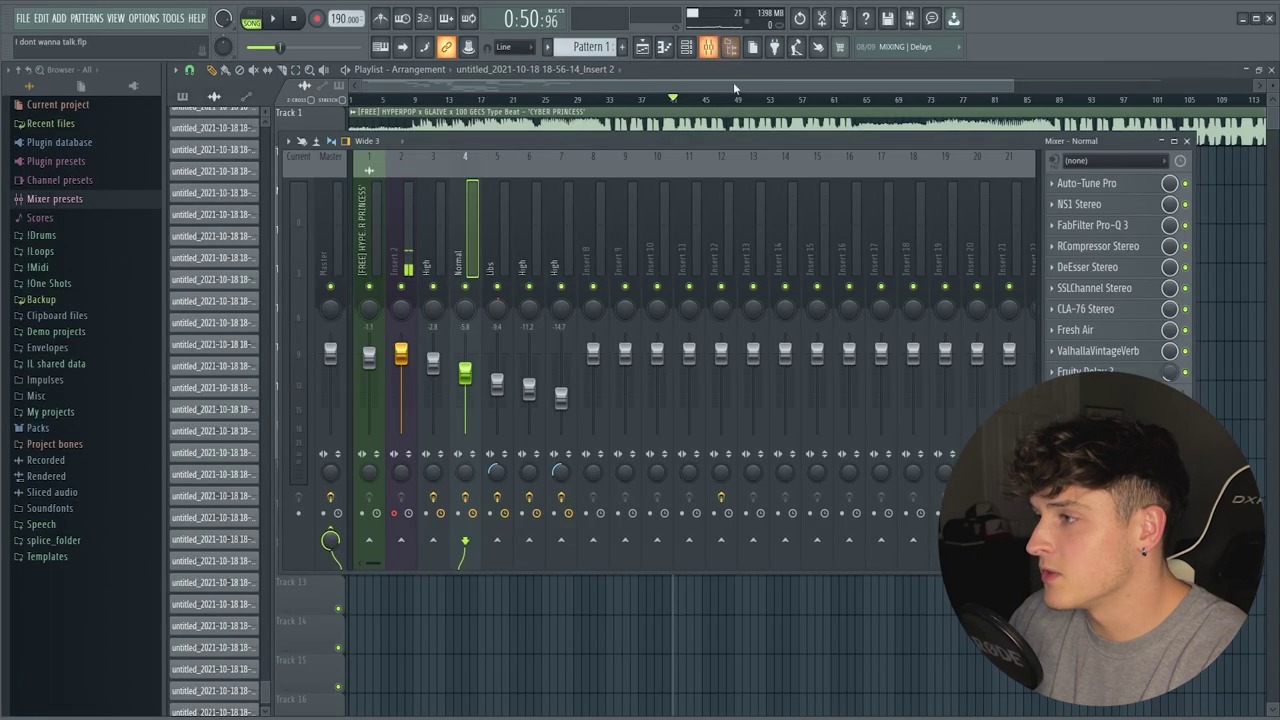
{"action": "left_click", "coordinate": [726, 215]}
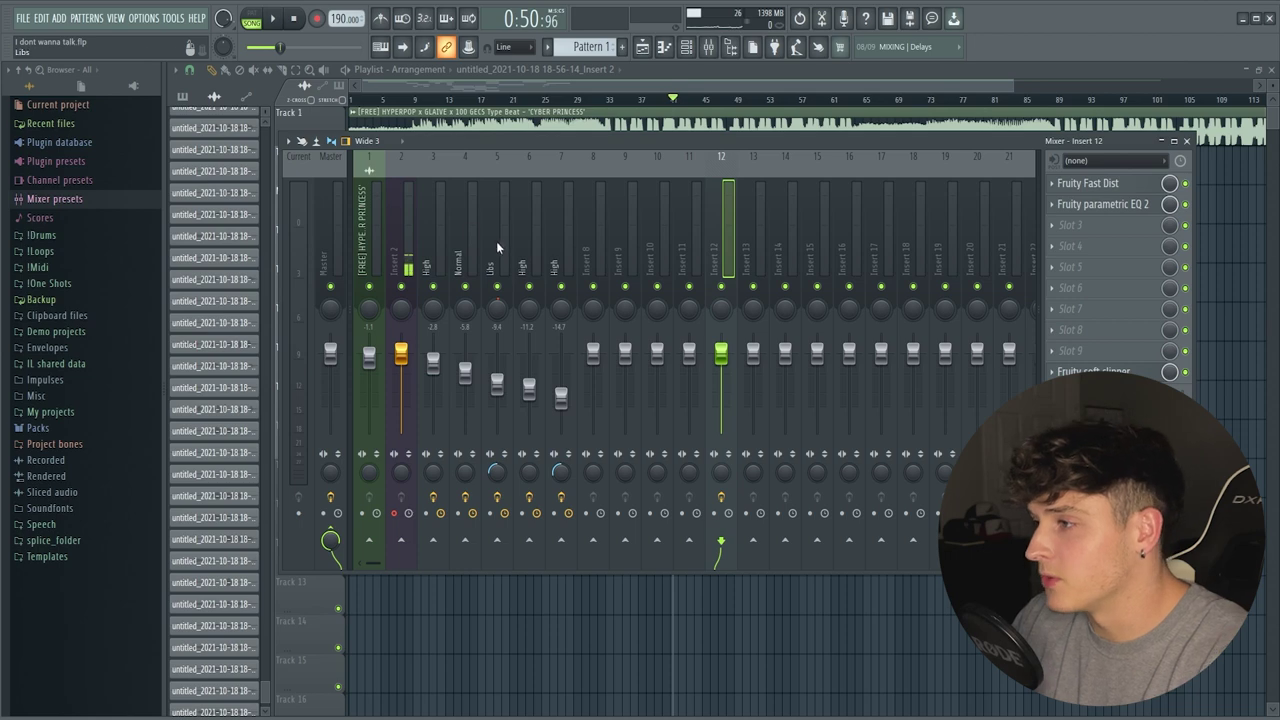
{"action": "key", "text": "alt+Tab"}
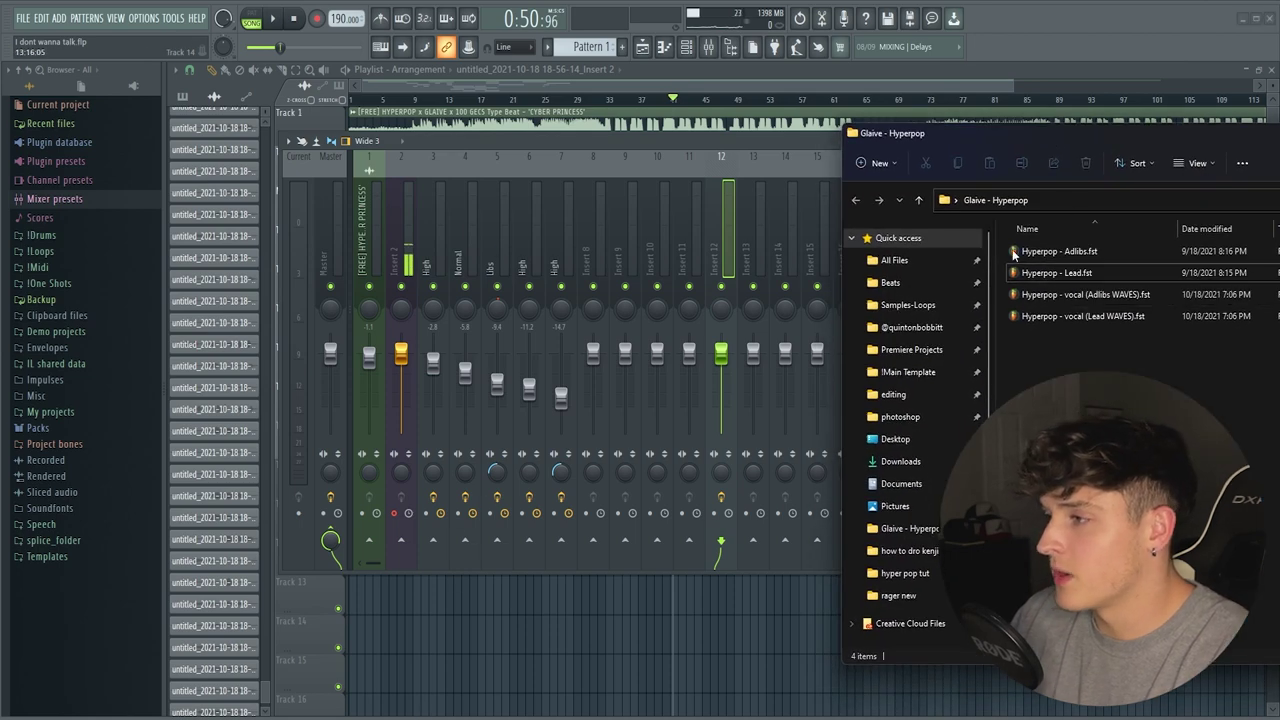
{"action": "left_click_drag", "start_coordinate": [1070, 273], "coordinate": [730, 255]}
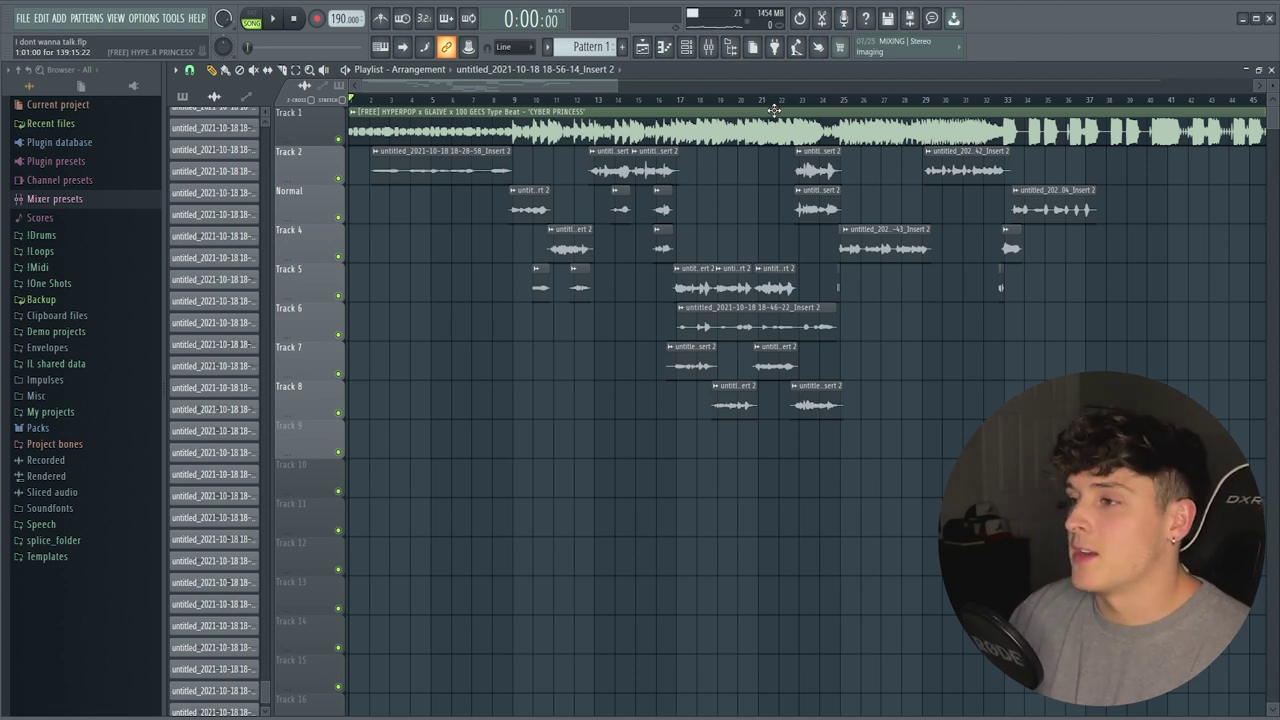
Play the arrangement from the beginning to listen to the beat with the layered vocals
{"action": "scroll", "coordinate": [472, 87], "scroll_direction": "up", "scroll_amount": 1}
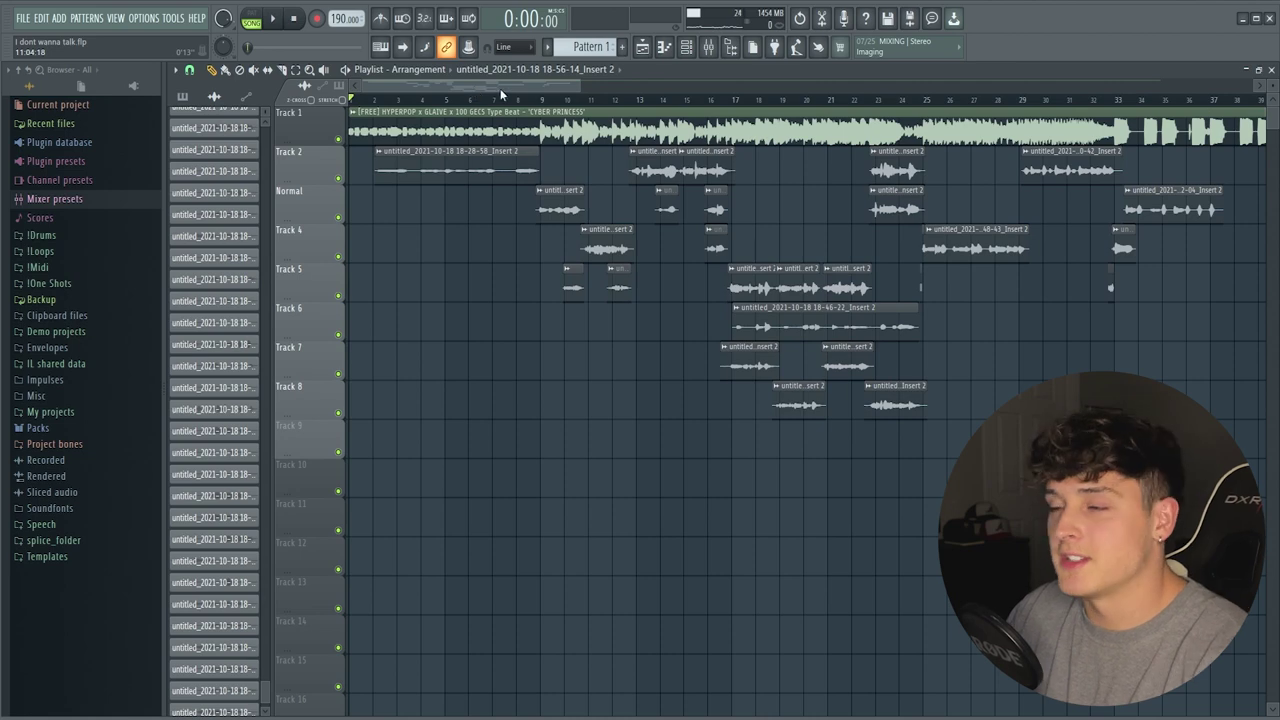
{"action": "scroll", "coordinate": [651, 100], "scroll_direction": "down", "scroll_amount": 3}
{"action": "key", "text": "space"}
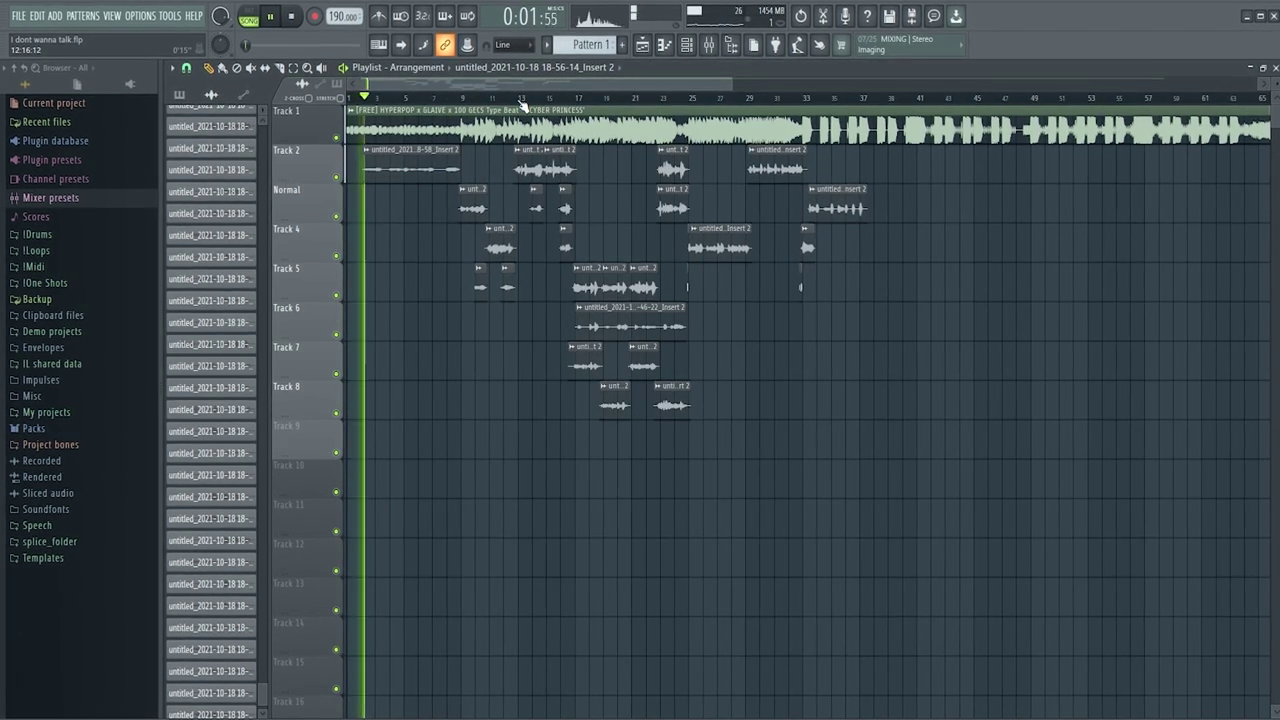
{"action": "scroll", "coordinate": [523, 104], "scroll_direction": "up", "scroll_amount": 2}
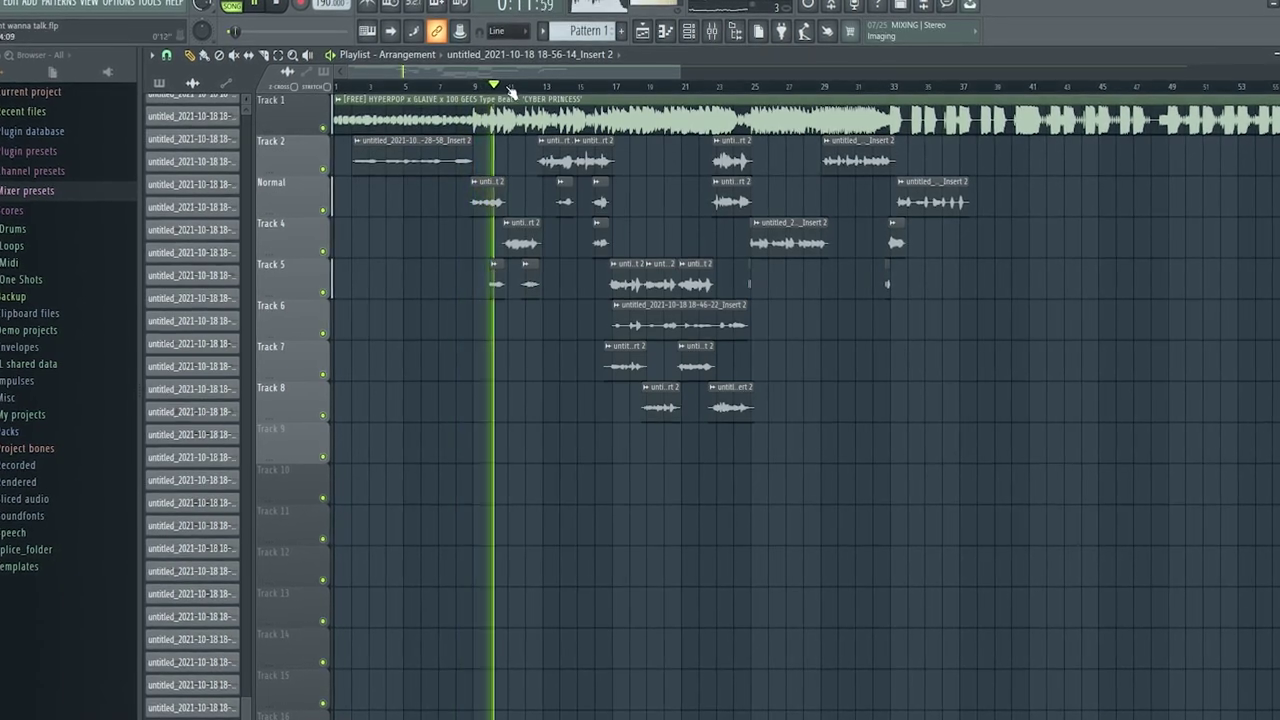
{"action": "scroll", "coordinate": [511, 88], "scroll_direction": "up", "scroll_amount": 2}
{"action": "scroll", "coordinate": [511, 88], "scroll_direction": "up", "scroll_amount": 1}
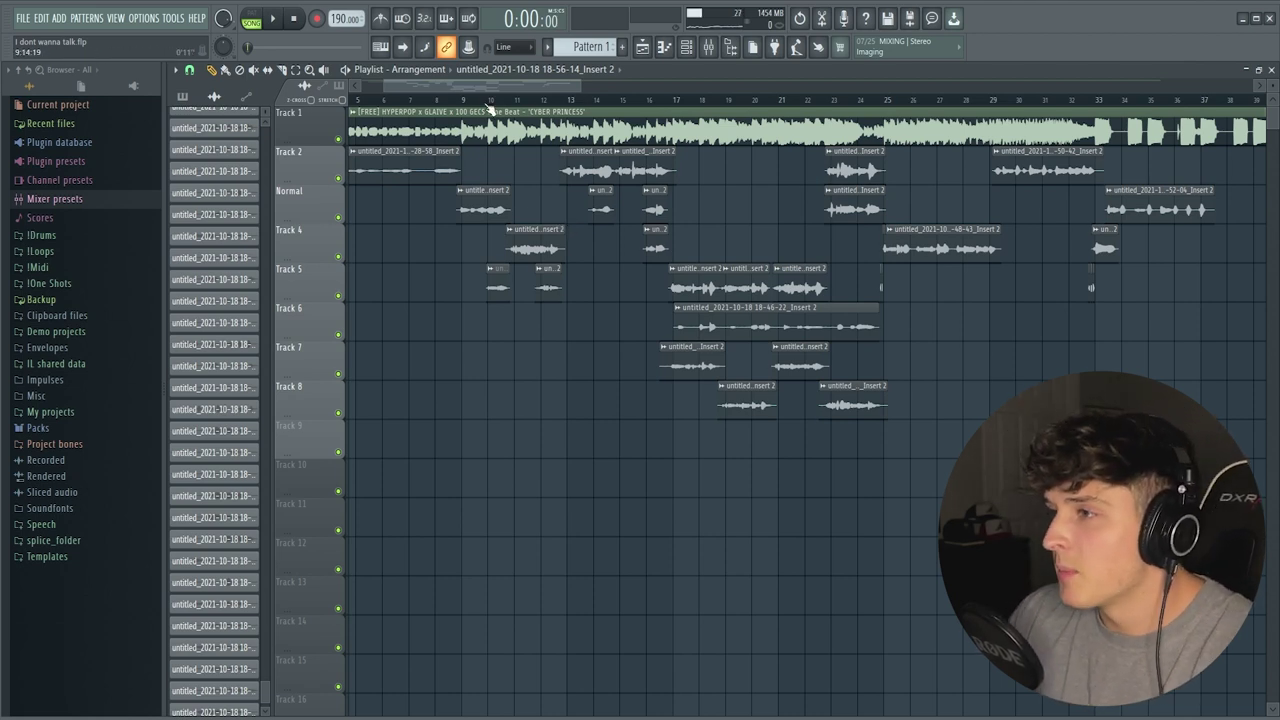
Play the section around bar 25 to listen to the vocal clip on Track 4
{"action": "mouse_move", "coordinate": [478, 101]}
{"action": "left_mouse_down"}
{"action": "mouse_move", "coordinate": [416, 87]}
{"action": "mouse_move", "coordinate": [449, 83]}
{"action": "mouse_move", "coordinate": [490, 108]}
{"action": "mouse_move", "coordinate": [469, 104]}
{"action": "left_mouse_up"}
{"action": "scroll", "coordinate": [524, 86], "scroll_direction": "right", "scroll_amount": 2}
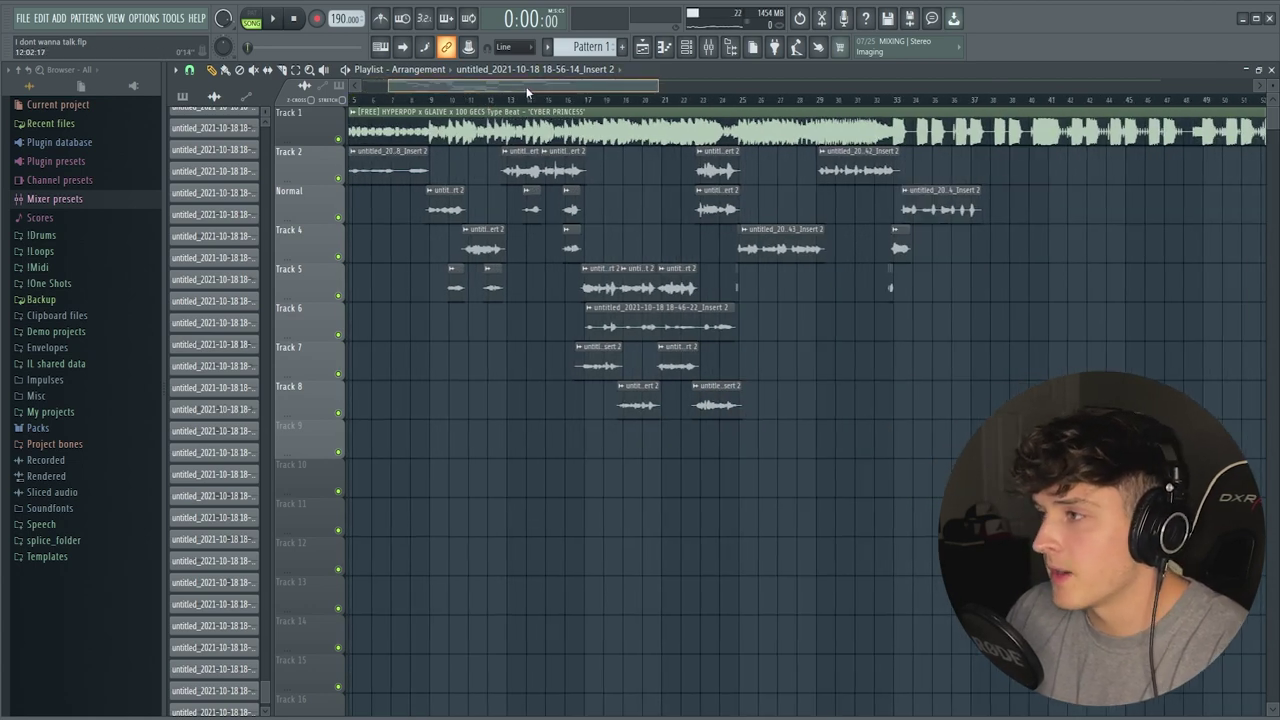
{"action": "left_click", "coordinate": [727, 101]}
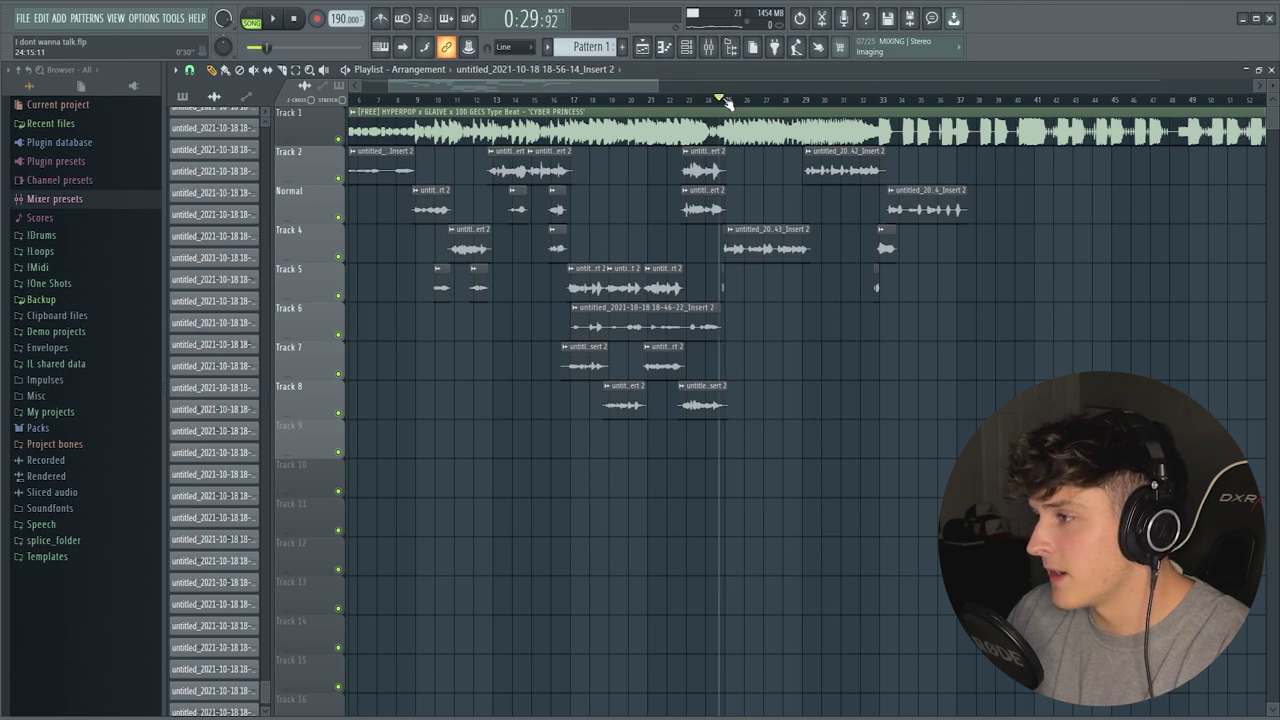
{"action": "scroll", "coordinate": [727, 101], "scroll_direction": "up", "scroll_amount": 3}
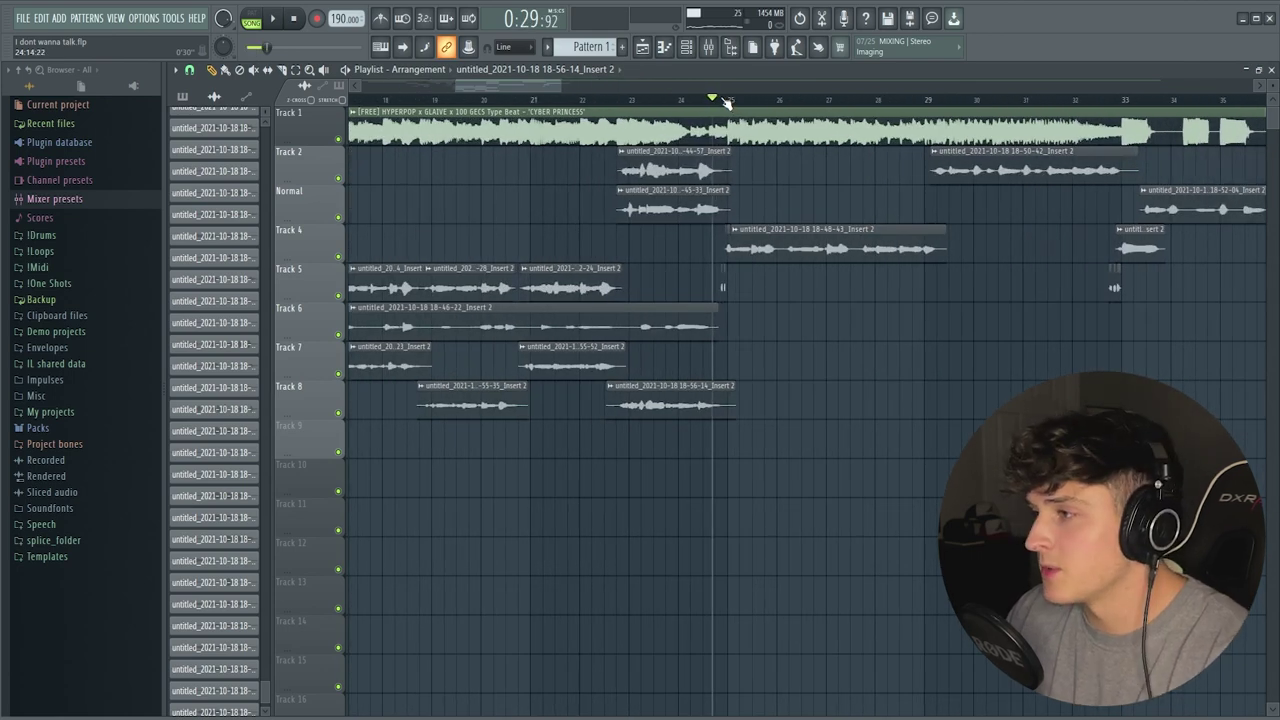
{"action": "scroll", "coordinate": [733, 106], "scroll_direction": "up", "scroll_amount": 1}
{"action": "key", "text": "space"}
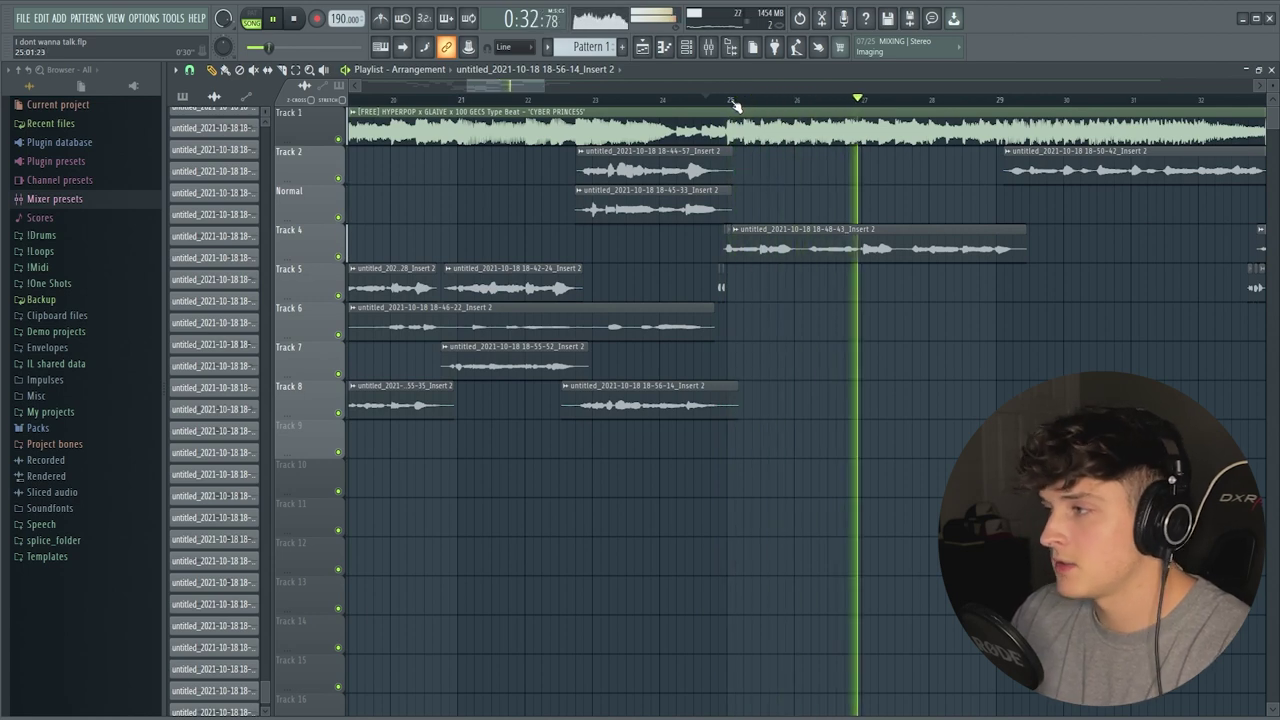
{"action": "scroll", "coordinate": [735, 105], "scroll_direction": "down", "scroll_amount": 2}
{"action": "key", "text": "space"}
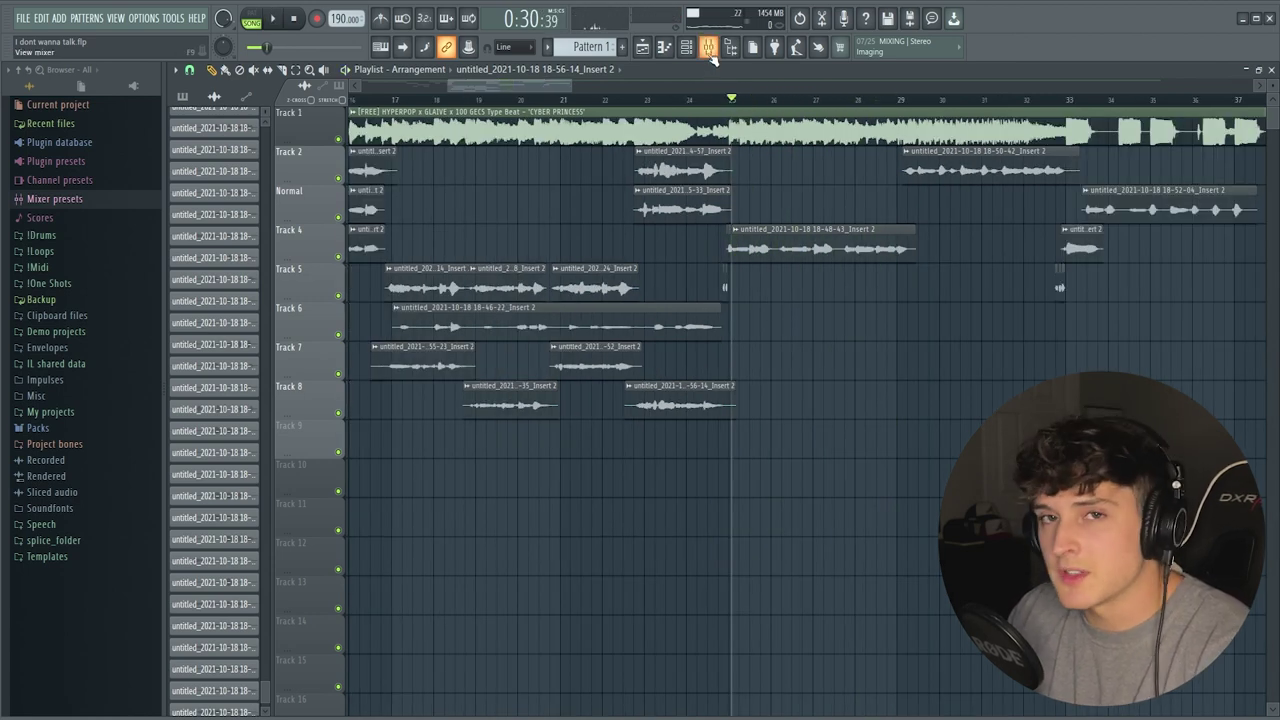
Open Auto-Tune Pro on mixer track 3 (High) and choose F# as its key
{"action": "left_click", "coordinate": [709, 50]}
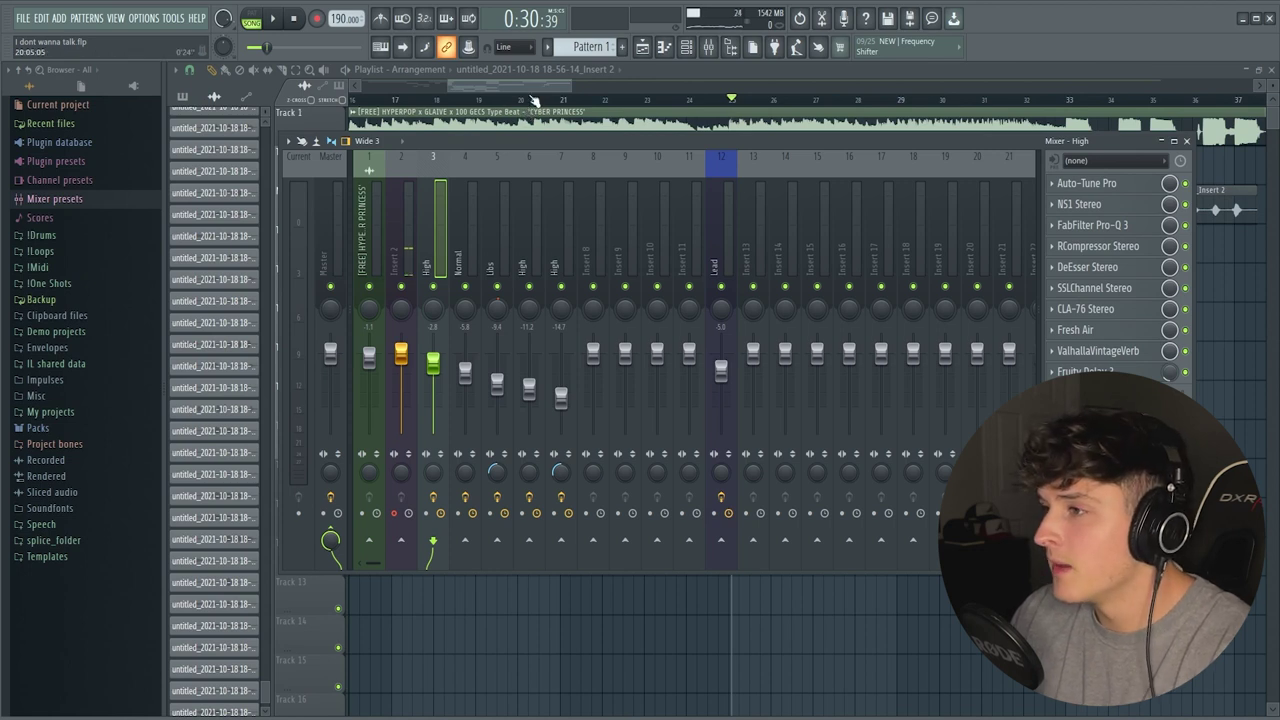
{"action": "left_click", "coordinate": [1095, 188]}
{"action": "left_click_drag", "start_coordinate": [712, 110], "coordinate": [669, 103]}
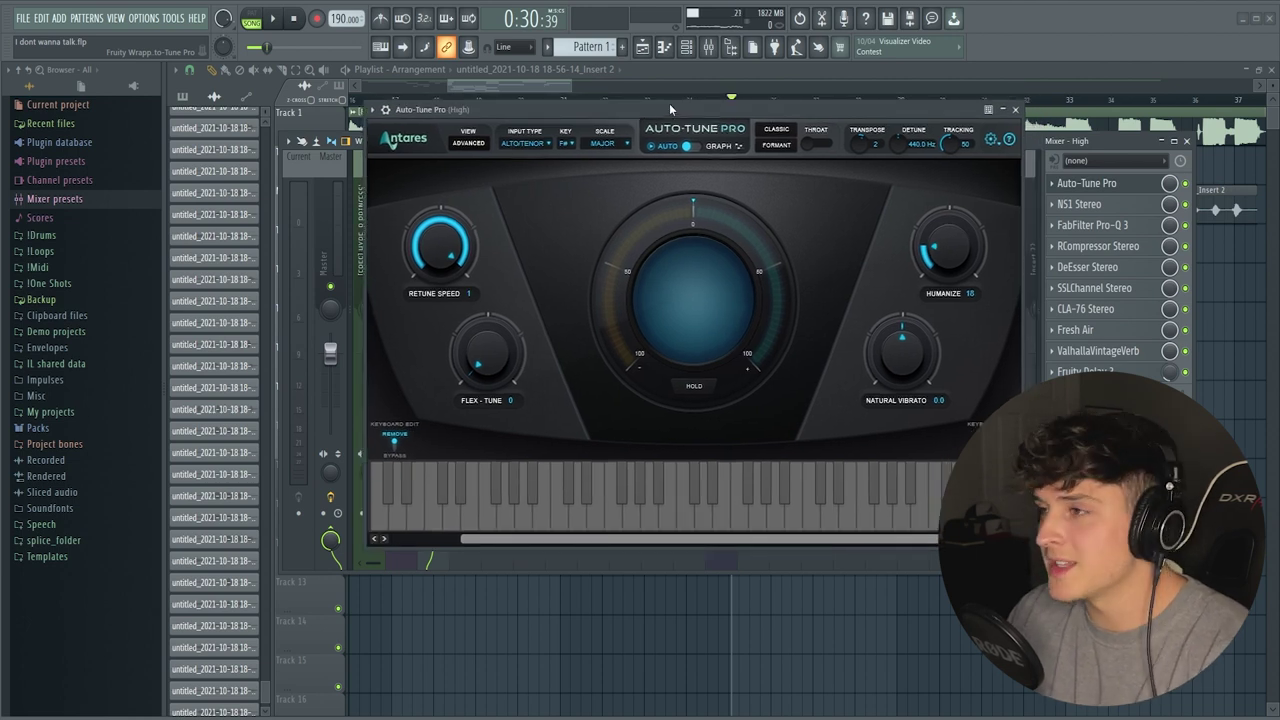
{"action": "left_click_drag", "start_coordinate": [580, 106], "coordinate": [564, 109]}
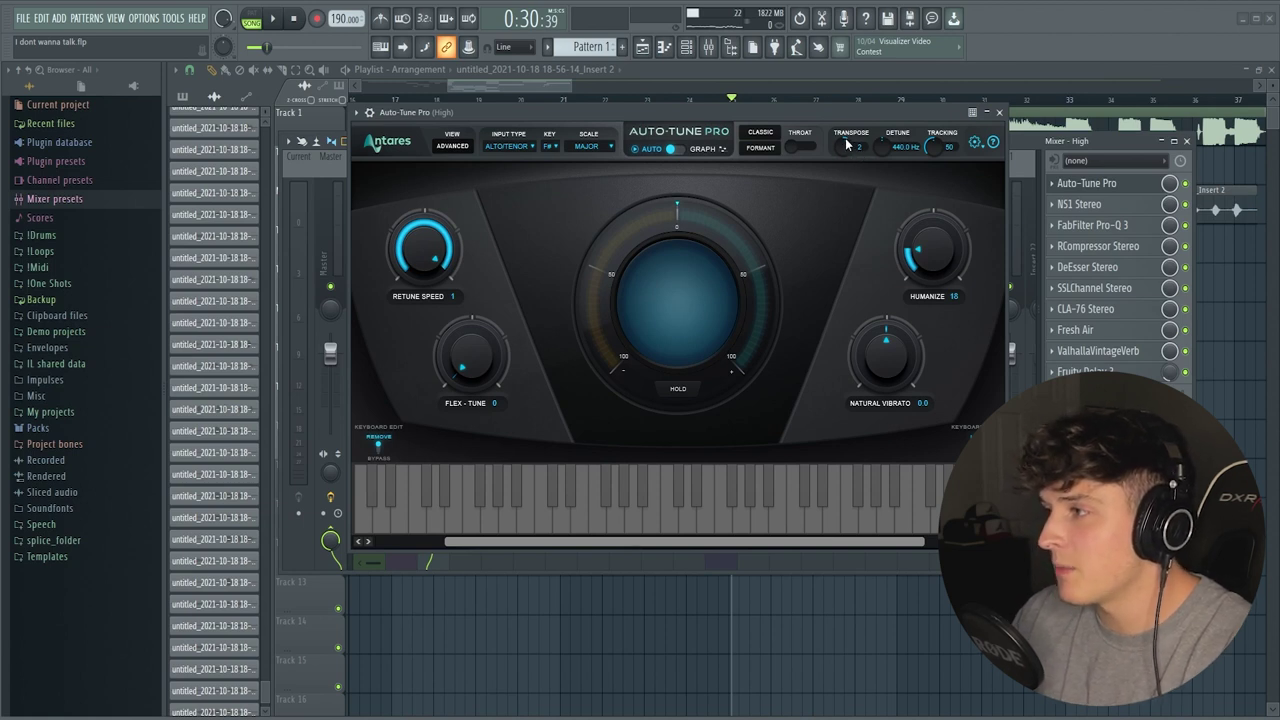
{"action": "left_click_drag", "start_coordinate": [640, 111], "coordinate": [653, 110]}
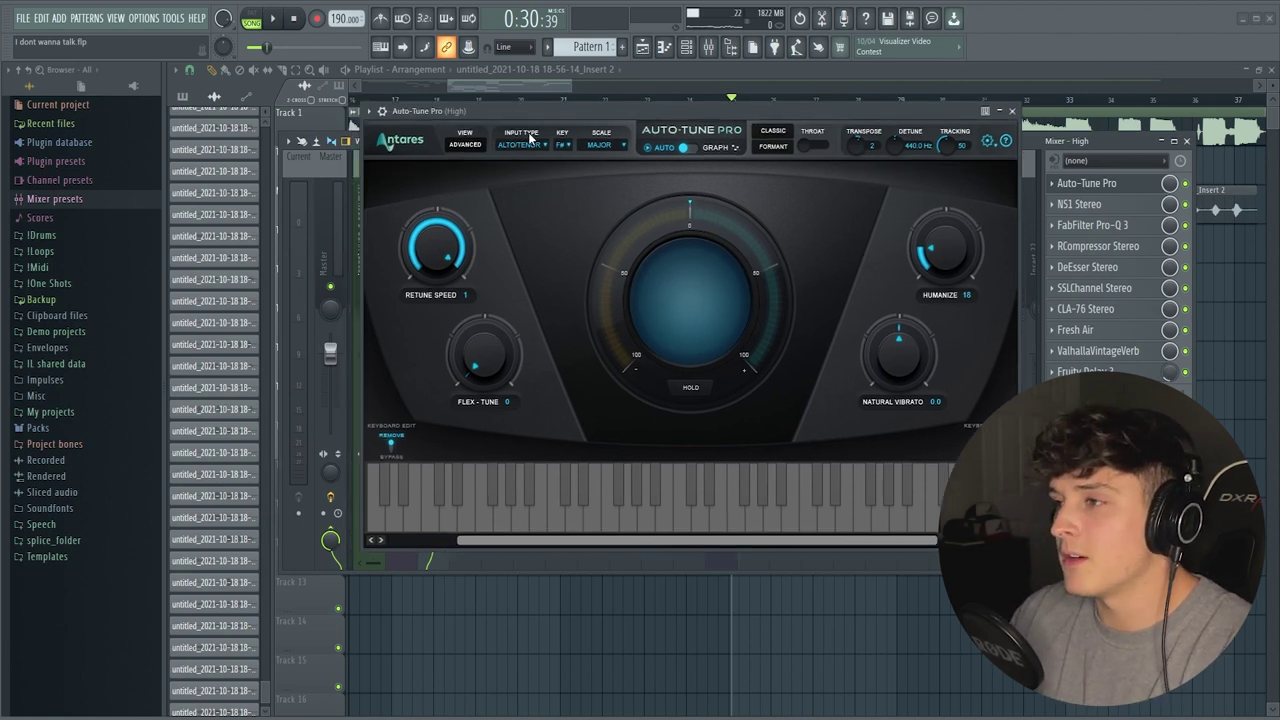
{"action": "left_click", "coordinate": [564, 146]}
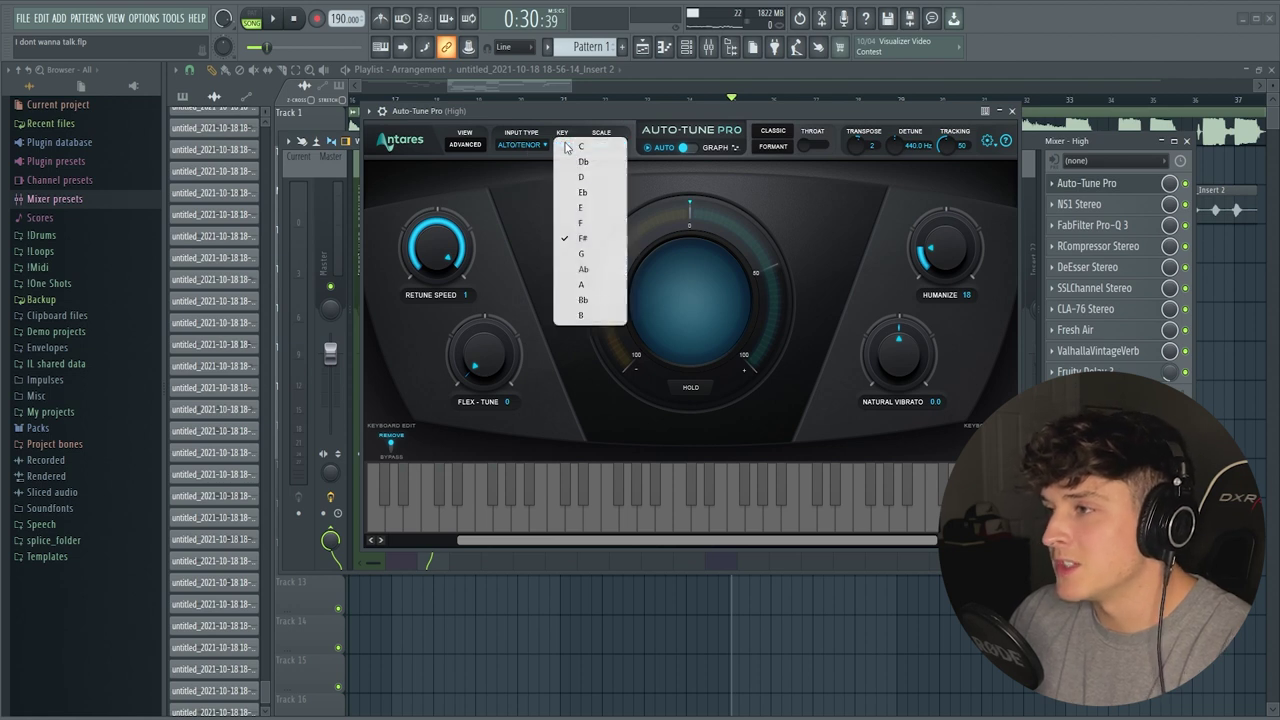
{"action": "left_click", "coordinate": [586, 241]}
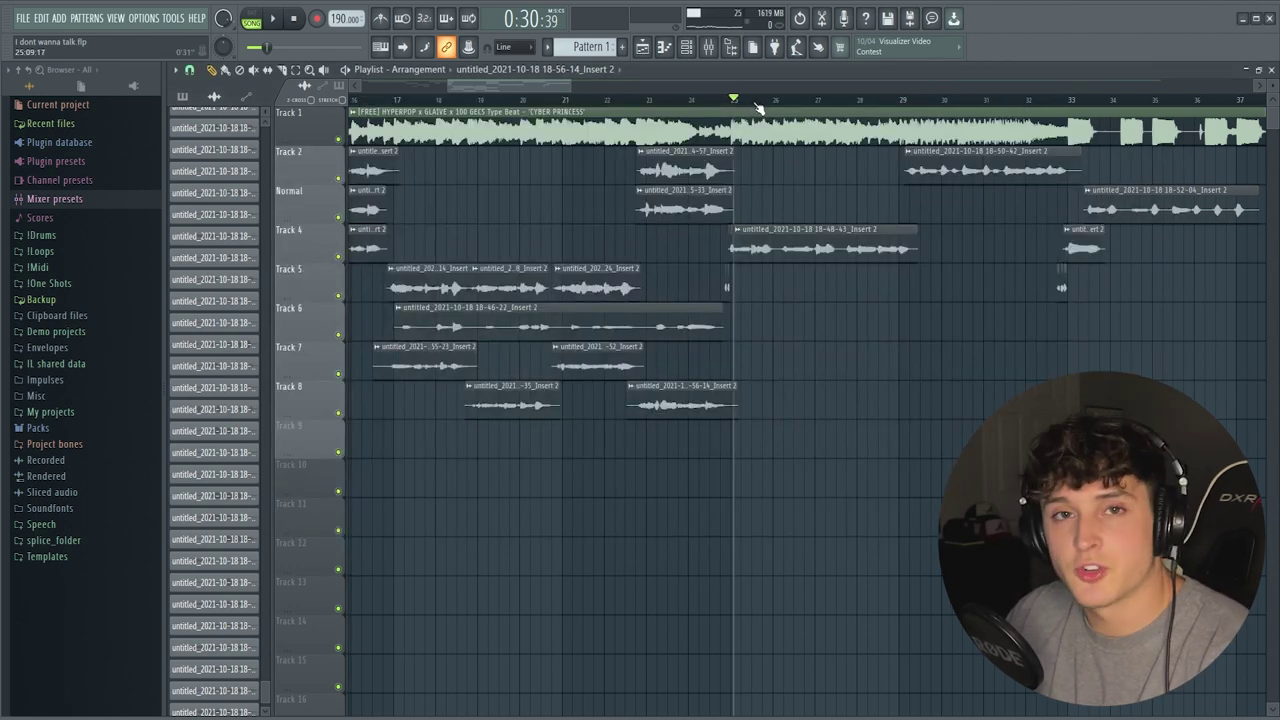
Play from bar 25, try raising the time-stretching pitch of the Track 4 vocal clip, and reset it
{"action": "scroll", "coordinate": [758, 108], "scroll_direction": "up", "scroll_amount": 2}
{"action": "key", "text": "space"}
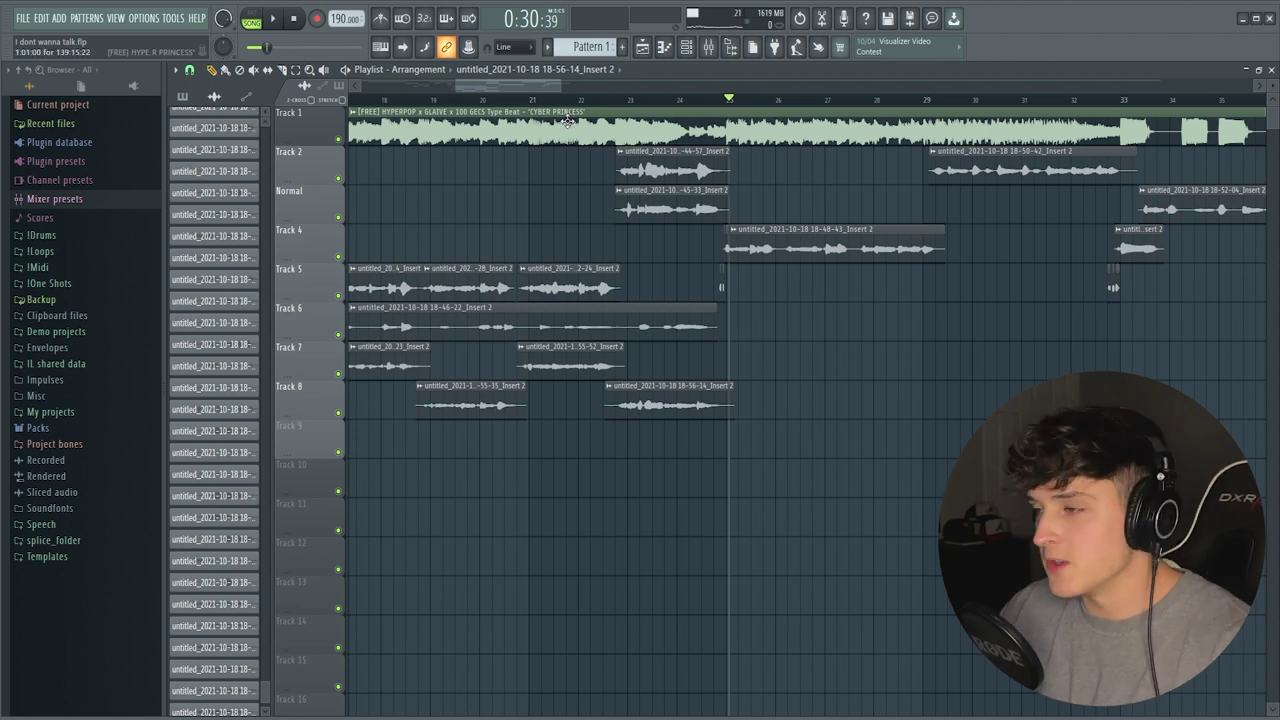
{"action": "double_click", "coordinate": [763, 246]}
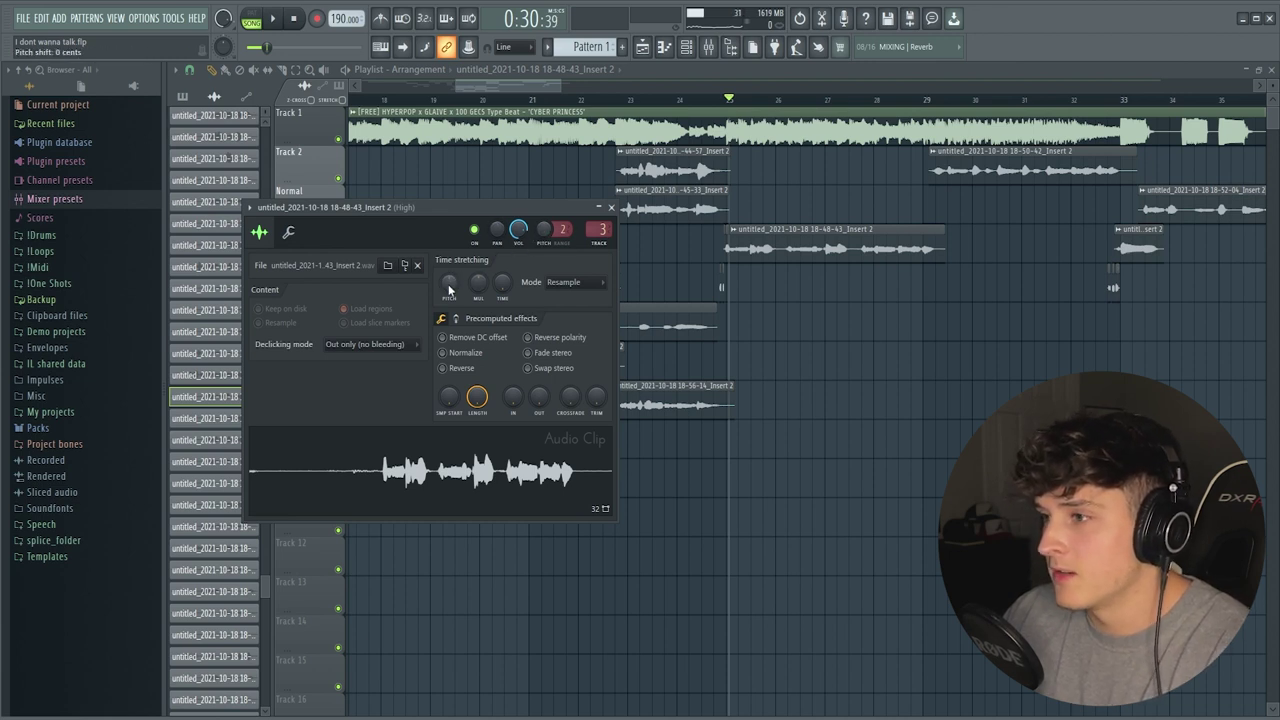
{"action": "left_click_drag", "start_coordinate": [449, 289], "coordinate": [449, 279]}
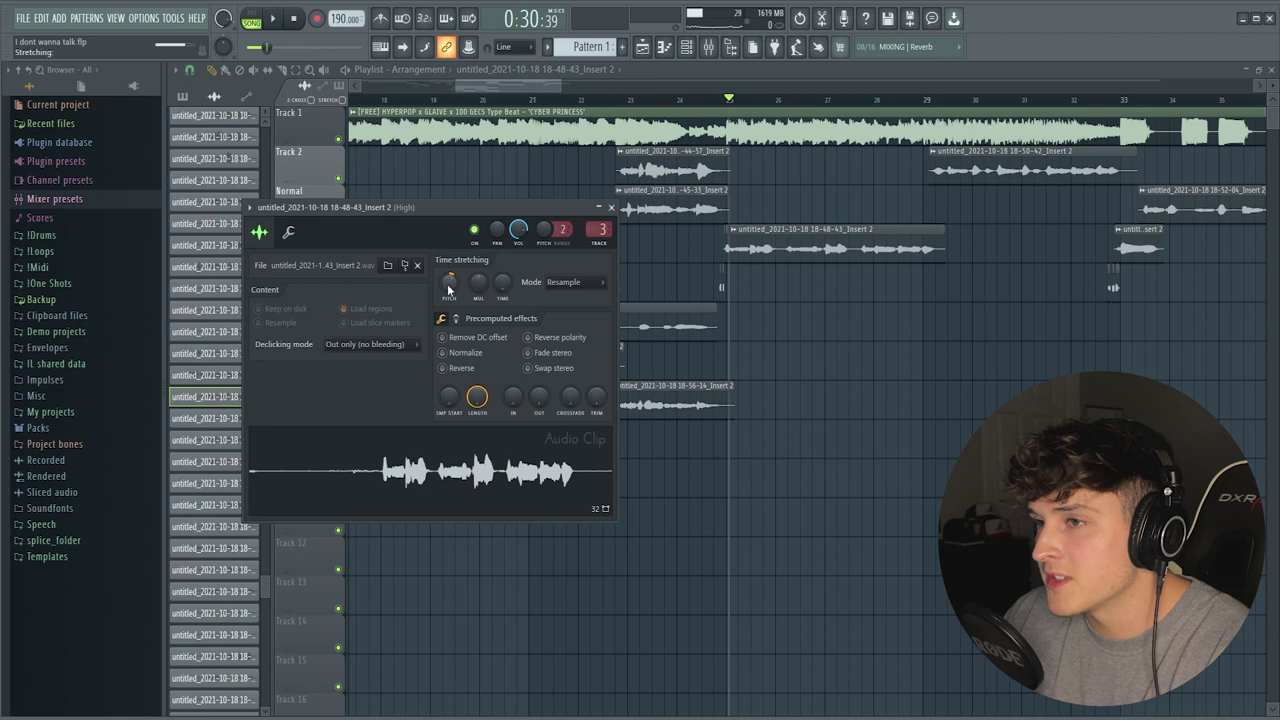
{"action": "right_click", "coordinate": [449, 281]}
{"action": "left_click", "coordinate": [475, 290]}
{"action": "left_click", "coordinate": [611, 207]}
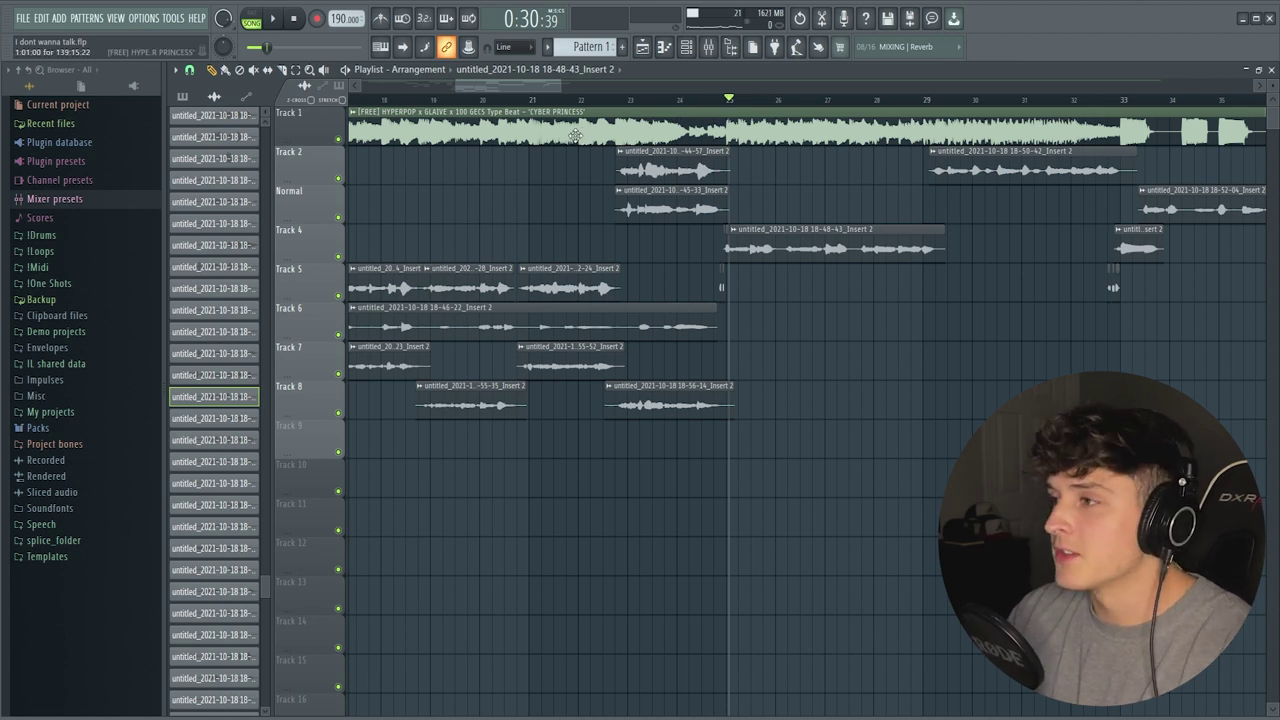
Set the audio input of mixer track 3 (High) to mono Input 1
{"action": "key", "text": "F9"}
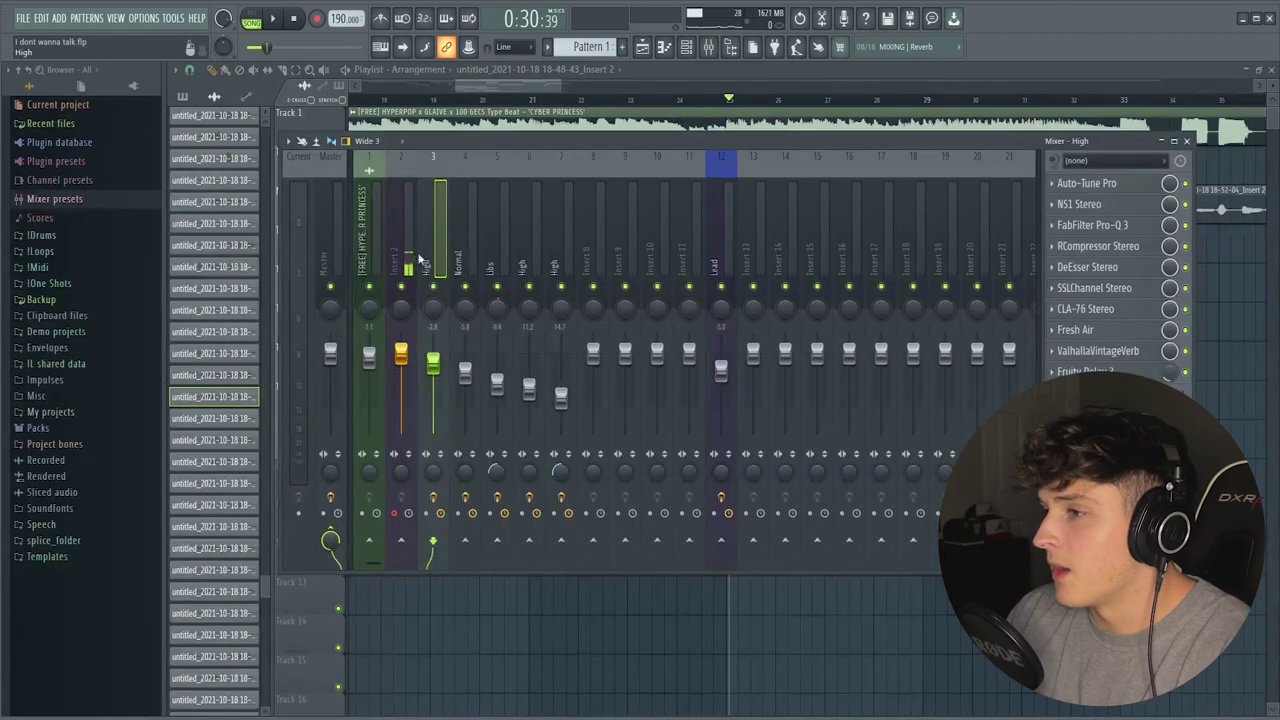
{"action": "left_click", "coordinate": [1091, 162]}
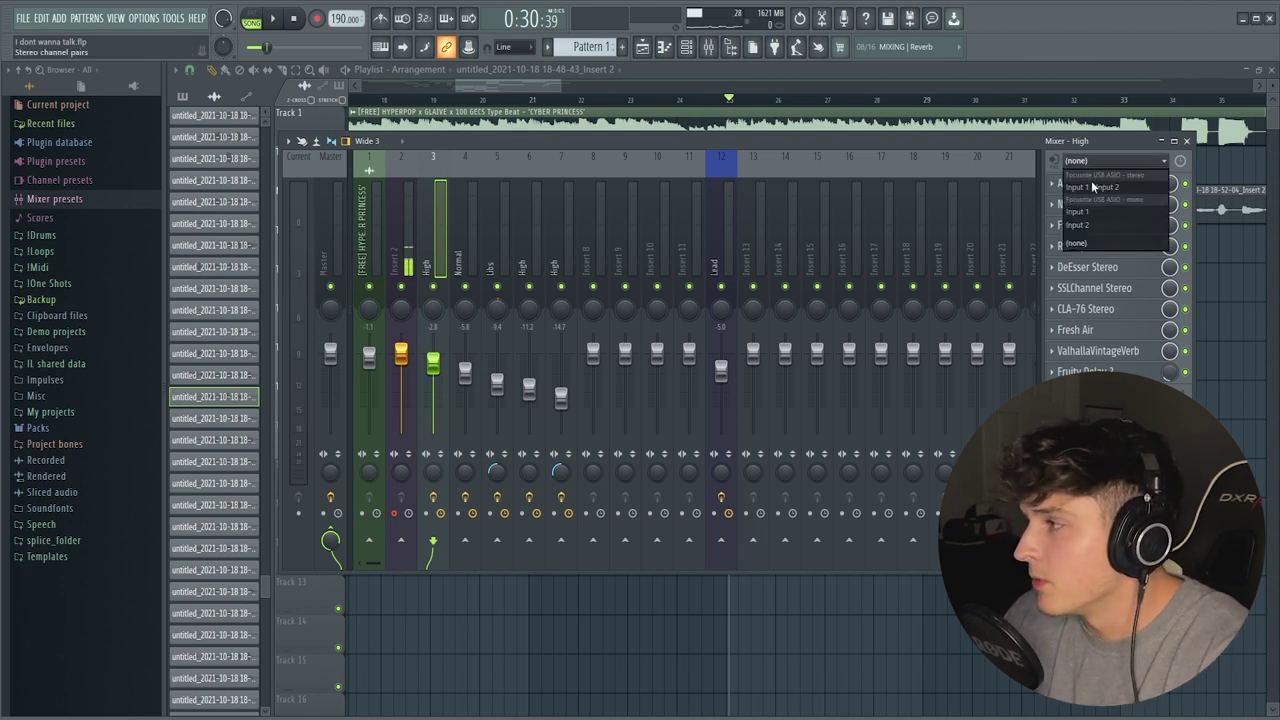
{"action": "left_click", "coordinate": [1091, 213]}
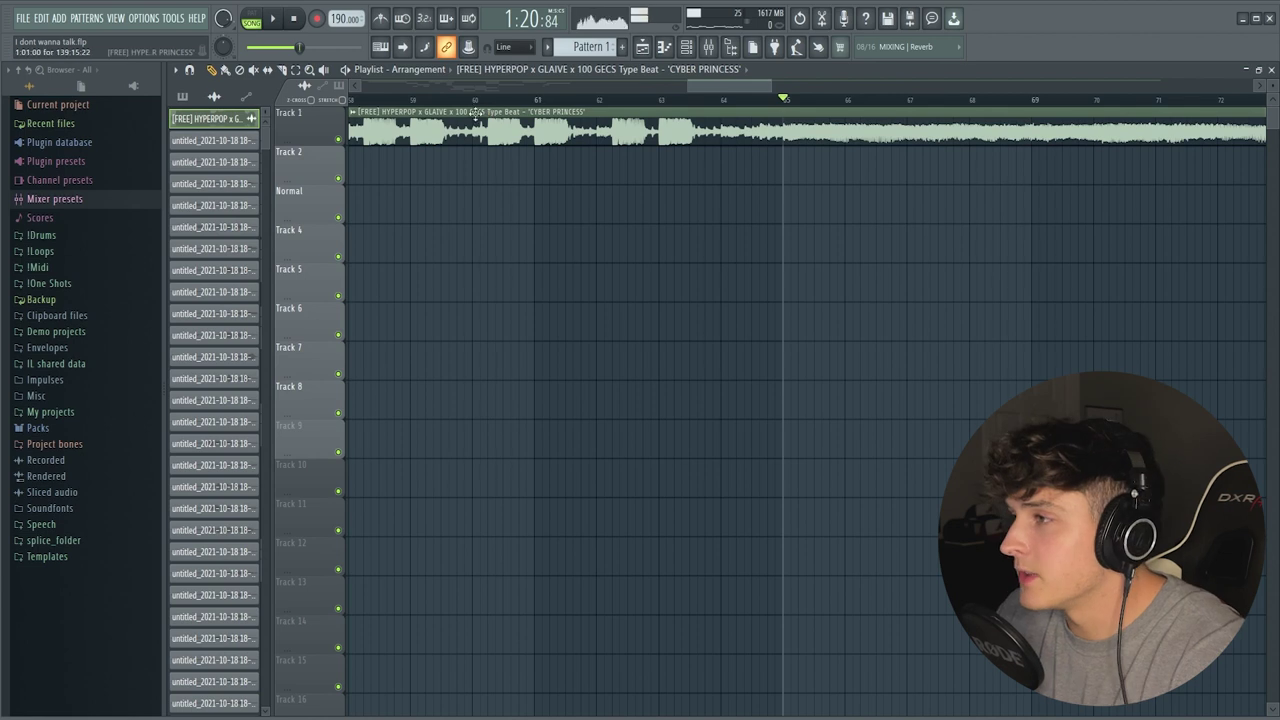
Play the beat from about bar 65 and listen through the following empty section
{"action": "scroll", "coordinate": [775, 95], "scroll_direction": "down", "scroll_amount": 3}
{"action": "key", "text": "space"}
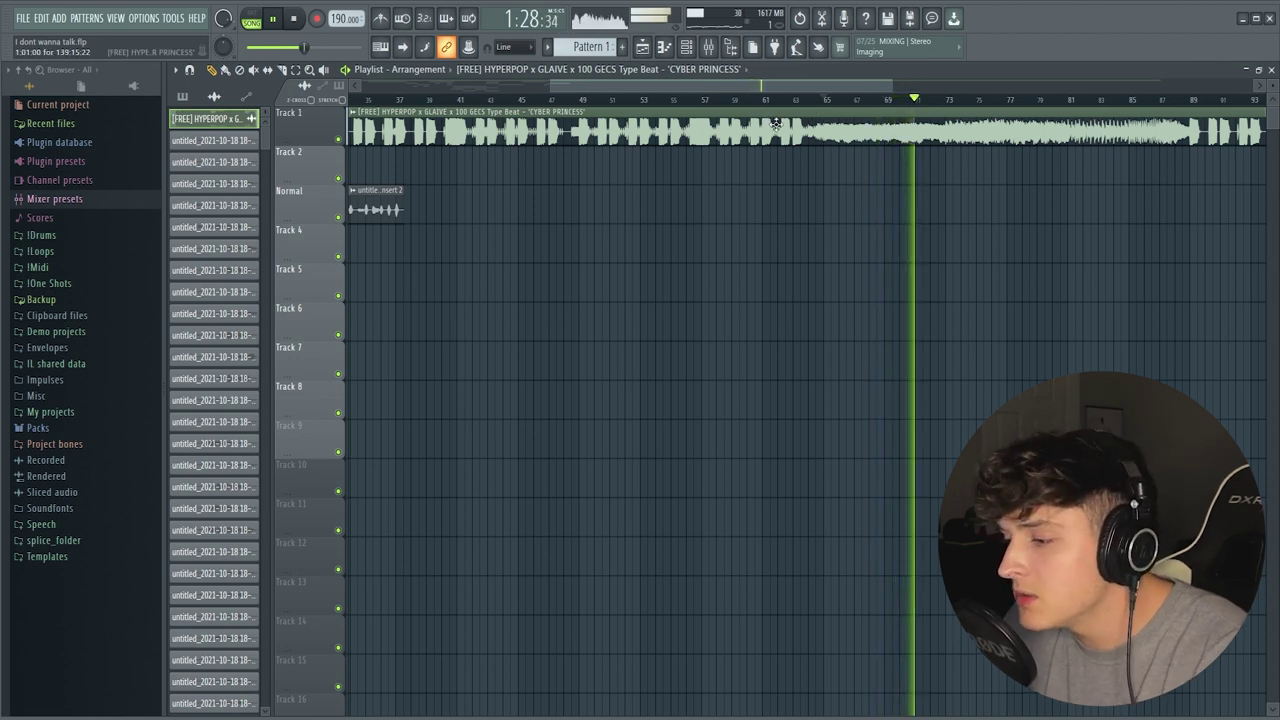
{"action": "left_click_drag", "start_coordinate": [742, 84], "coordinate": [780, 87]}
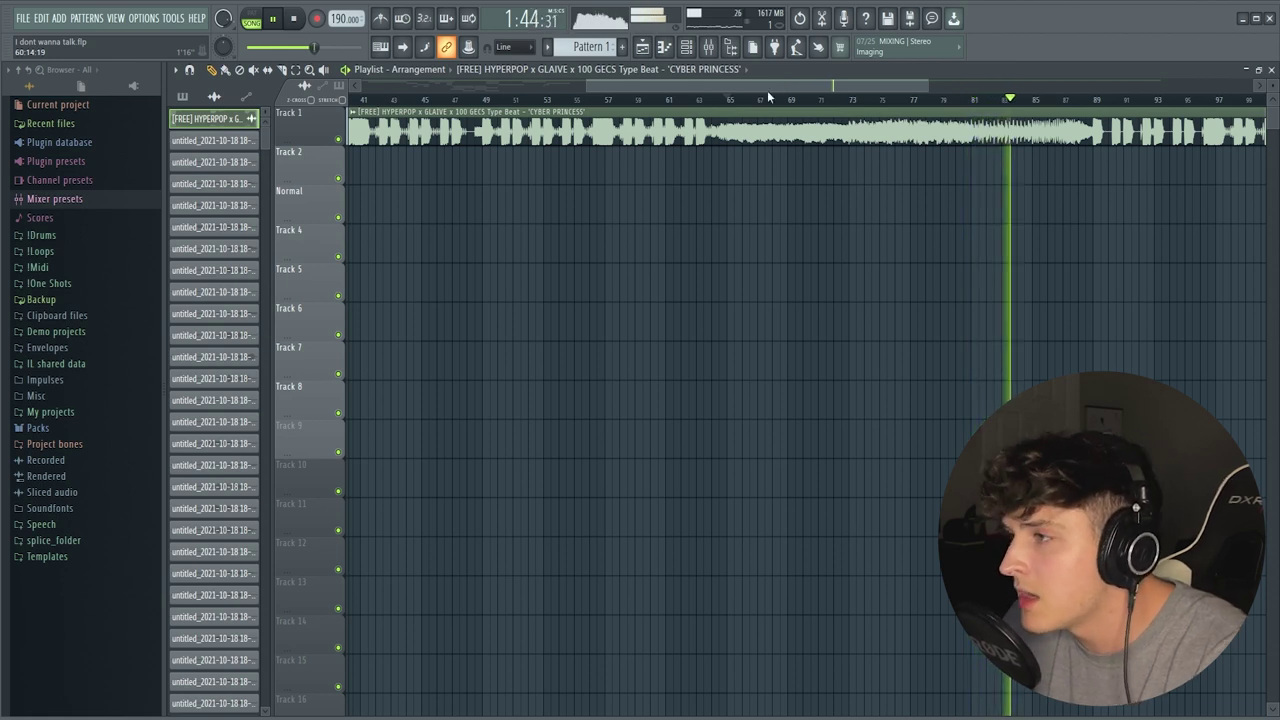
{"action": "left_click_drag", "start_coordinate": [744, 82], "coordinate": [764, 82]}
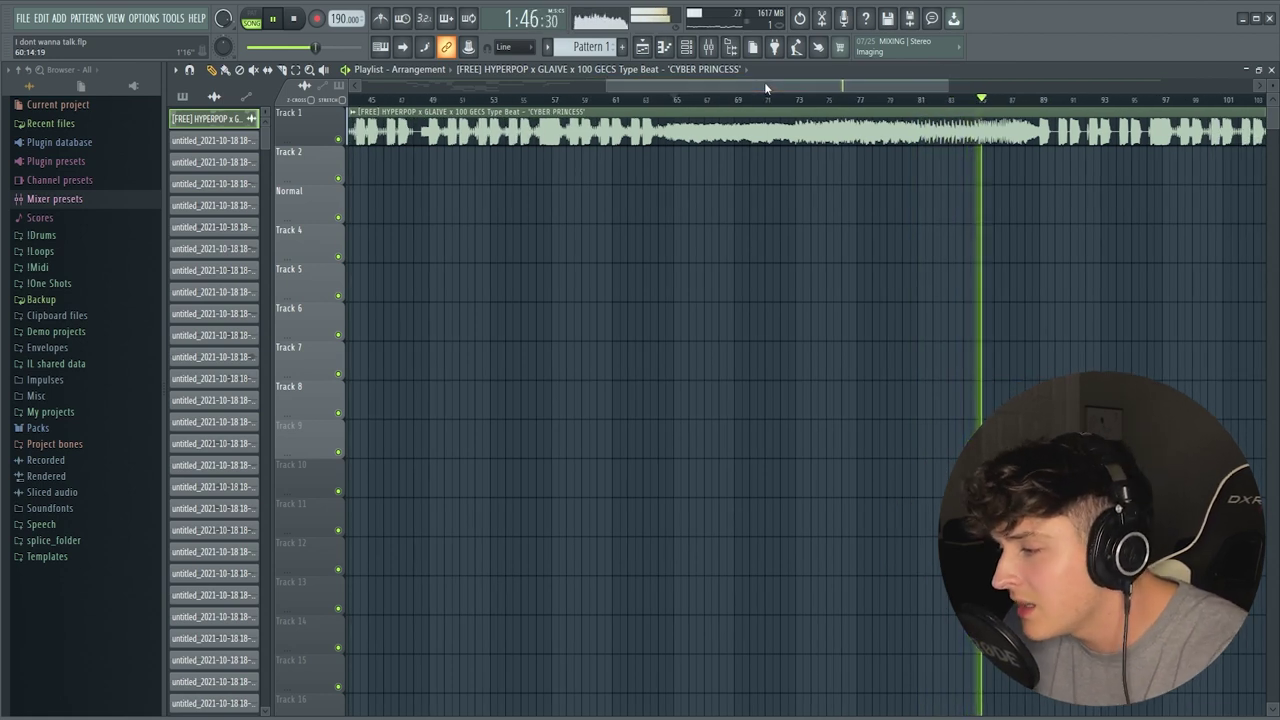